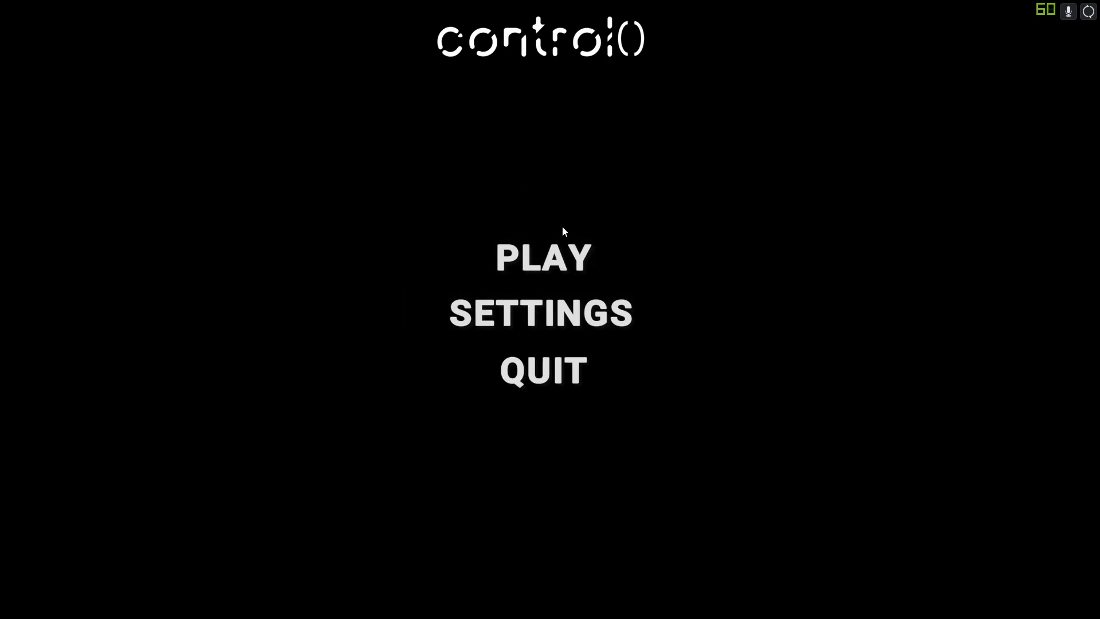
In game settings, lower and restore the volume, and toggle fullscreen off and on
click(571, 312)
mouse_move(720, 298)
mouse_down()
mouse_move(553, 298)
mouse_move(793, 290)
mouse_up()
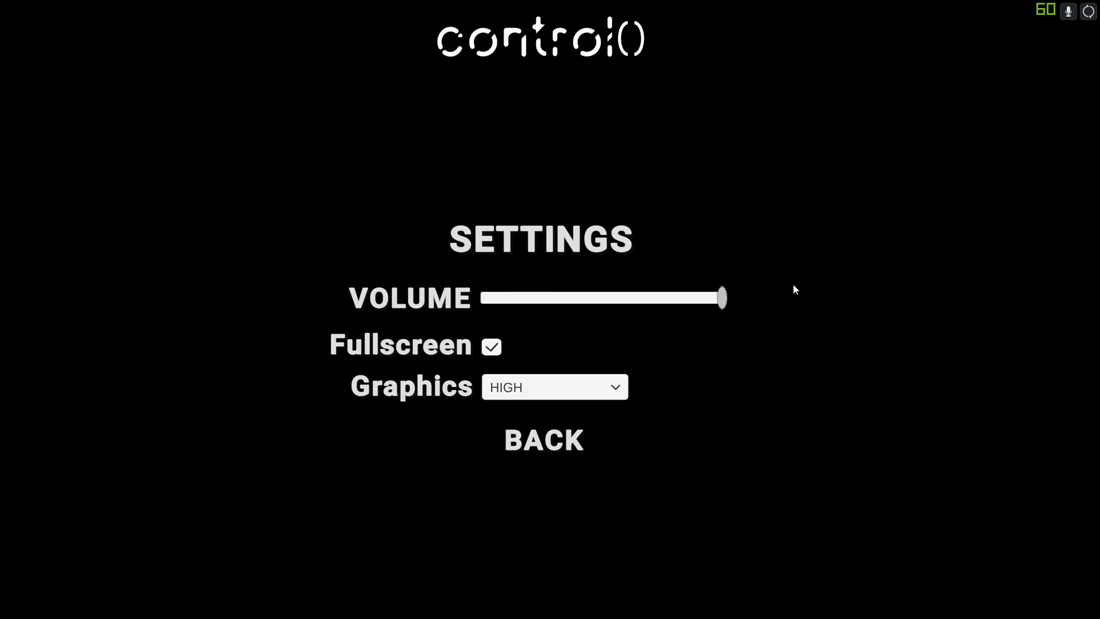
click(492, 345)
Cycle graphics quality through LOW and MEDIUM, then set it back to HIGH
click(492, 346)
click(551, 388)
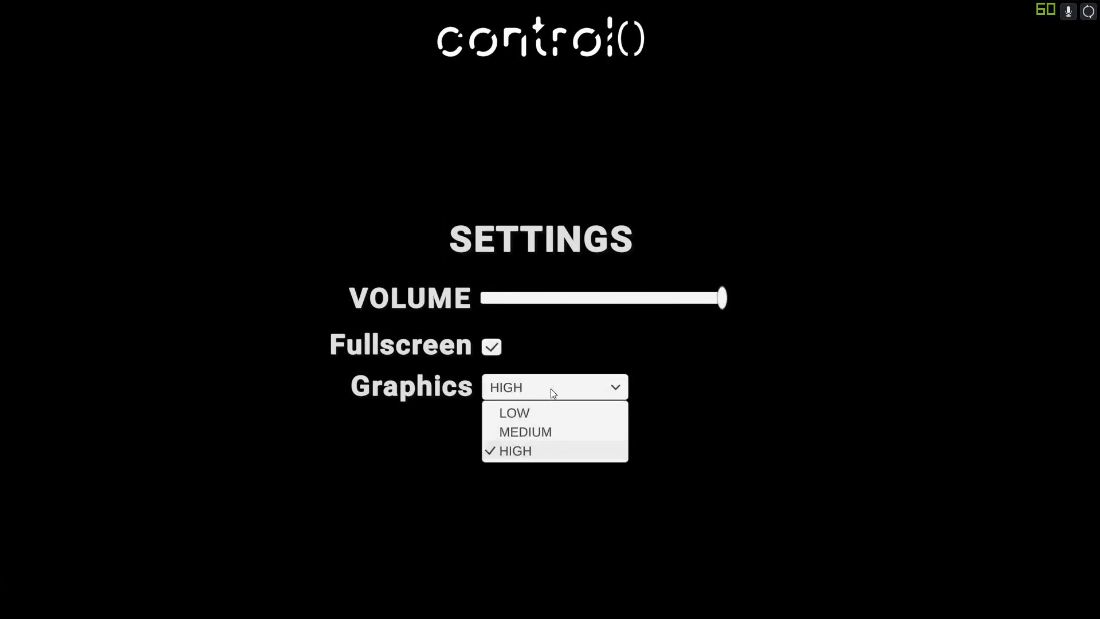
click(534, 394)
click(525, 394)
click(522, 413)
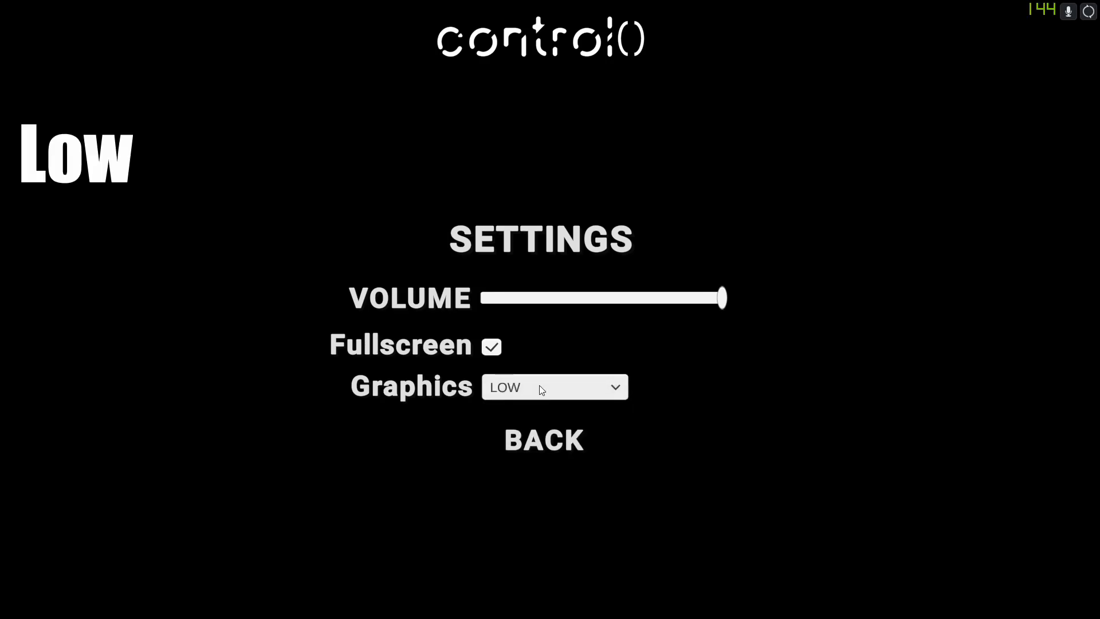
click(539, 389)
click(525, 429)
click(528, 389)
click(538, 447)
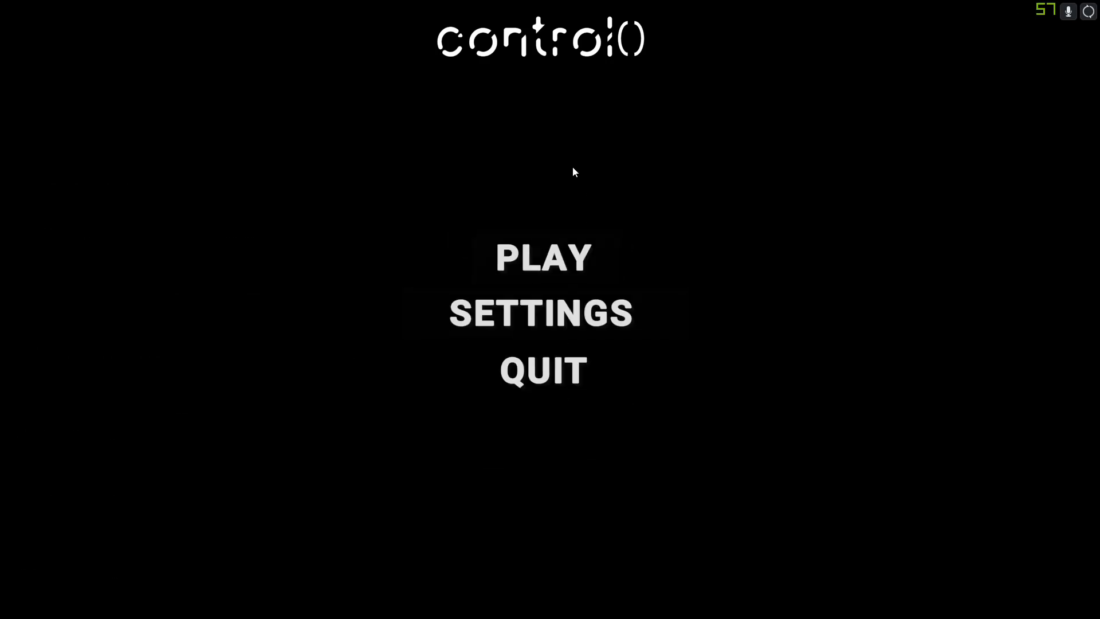
click(563, 378)
Log in as 'test', join room 'test', and switch to the Unity editor
click(559, 250)
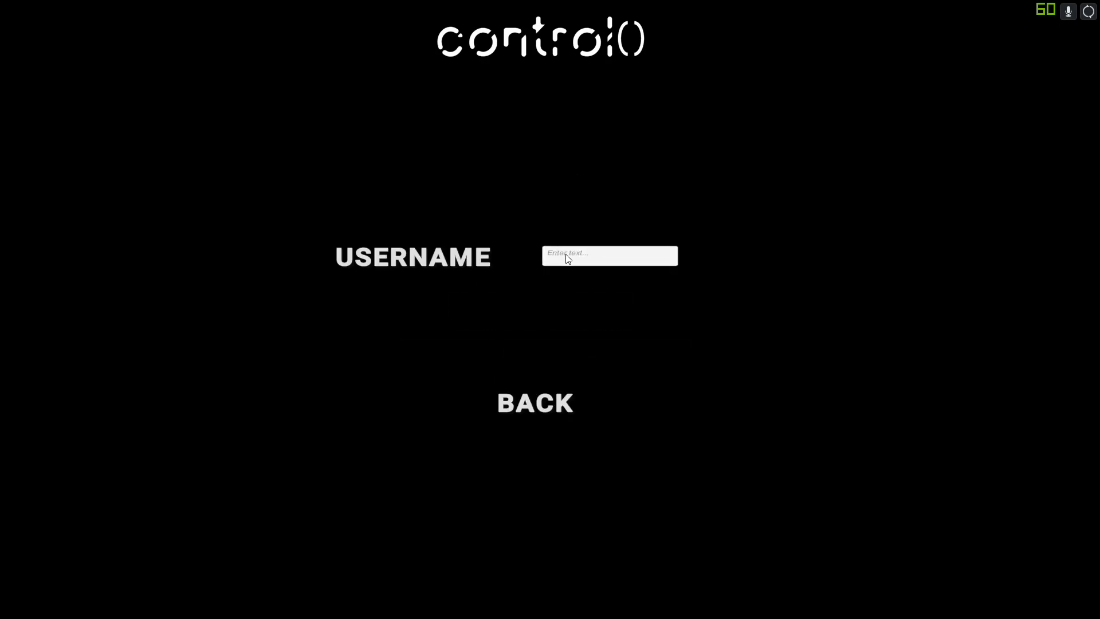
click(563, 262)
text(test)
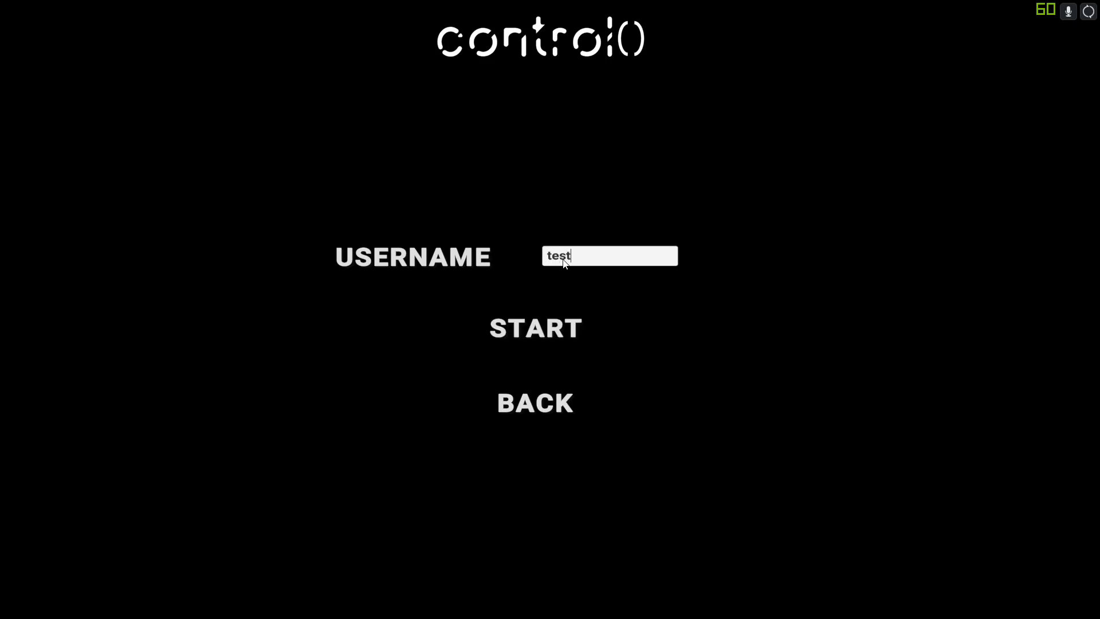
click(535, 328)
click(625, 344)
text(test)
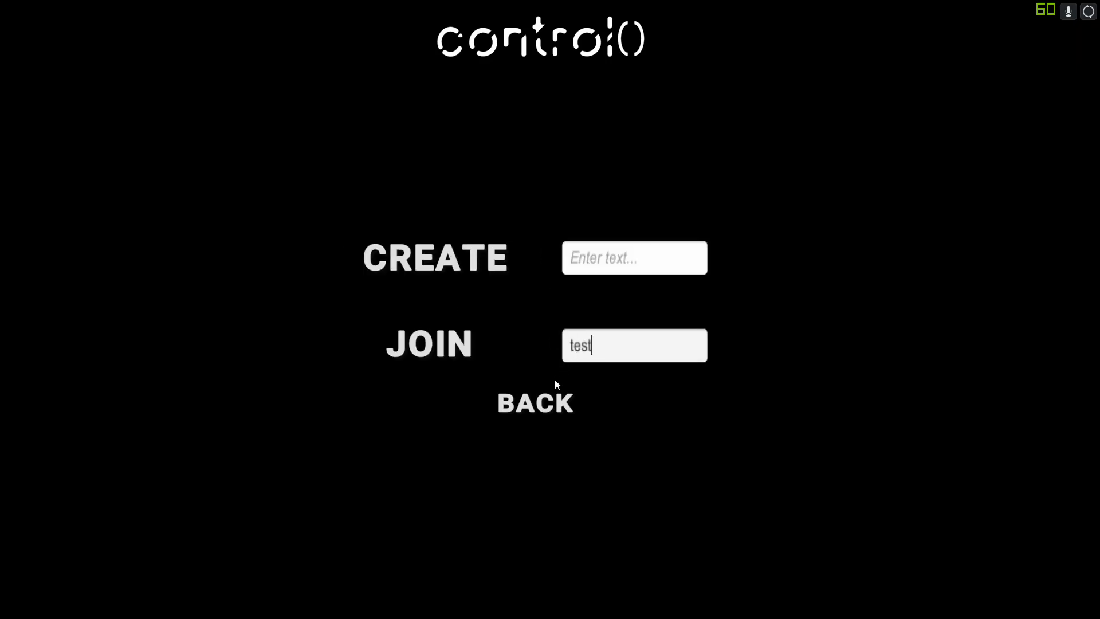
click(489, 350)
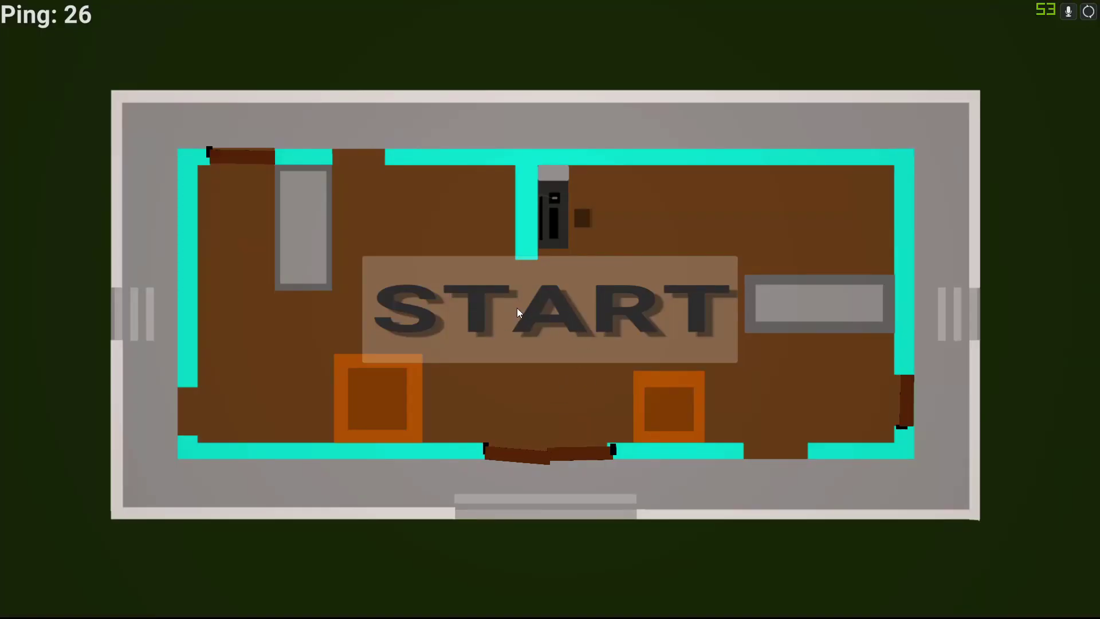
key(alt+Tab)
Run the game in the editor, join room 'test' as 'asf', then return to the standalone game
click(478, 317)
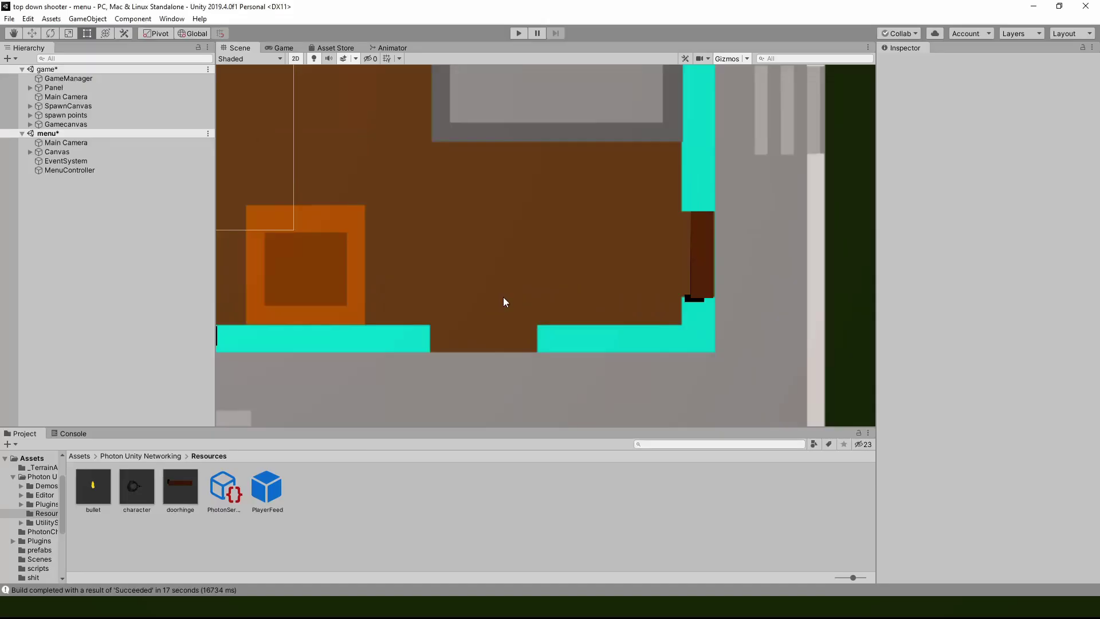
click(521, 33)
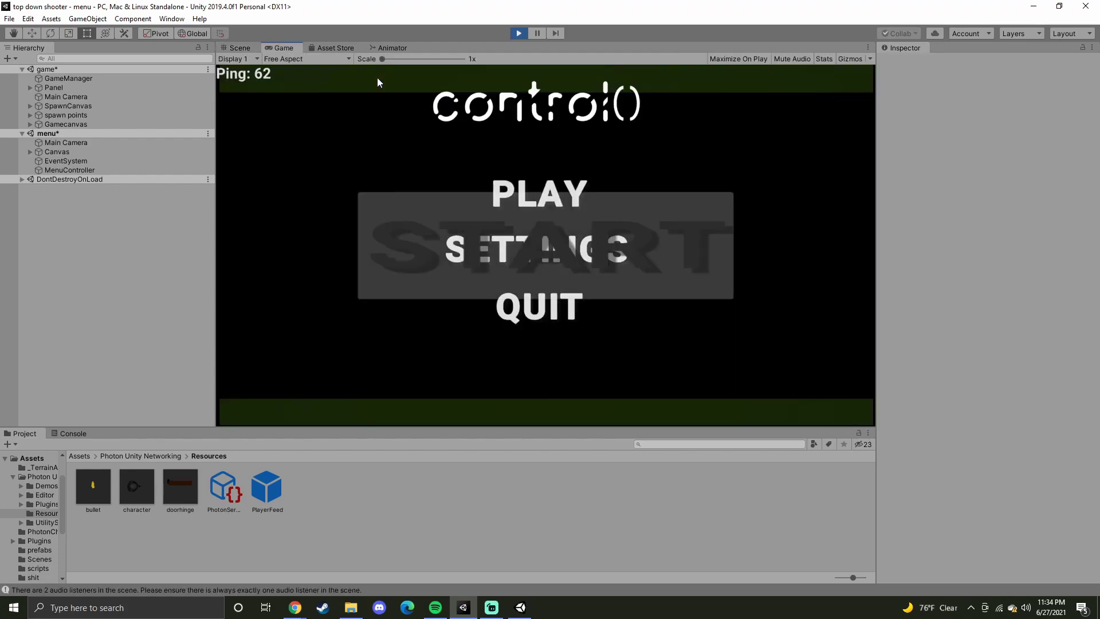
click(555, 174)
click(585, 183)
text(as)
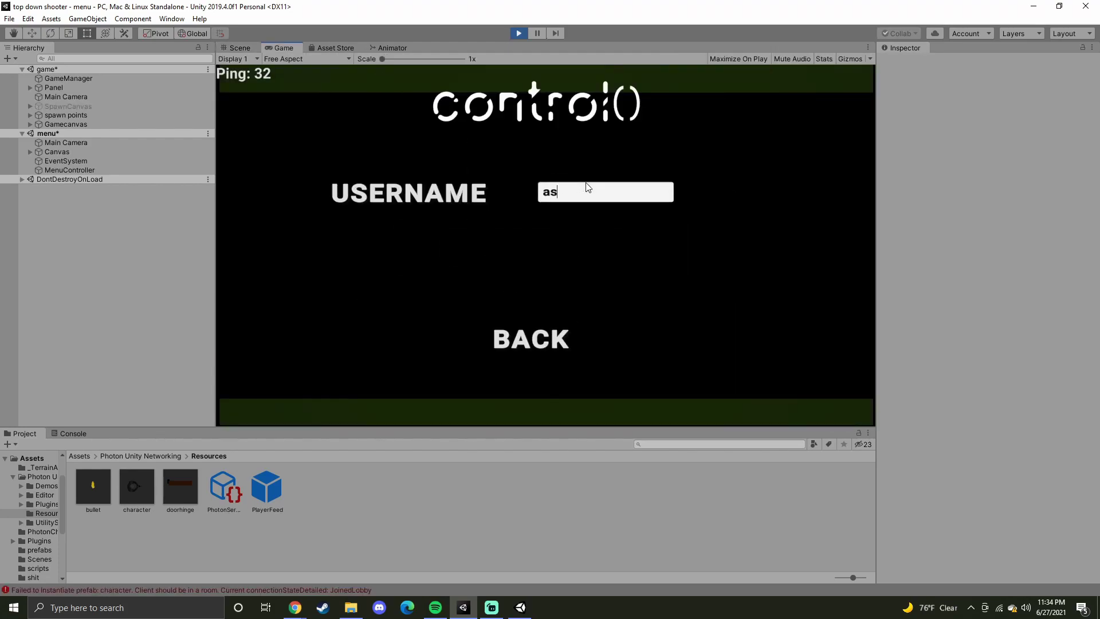
text(f)
click(562, 271)
text(test)
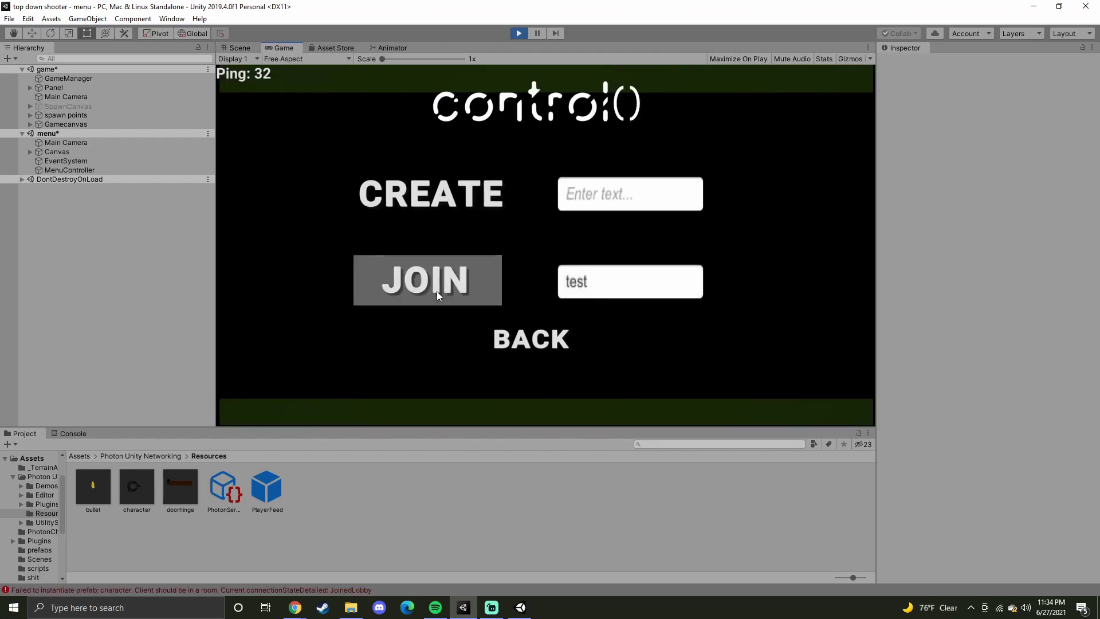
click(438, 291)
click(521, 606)
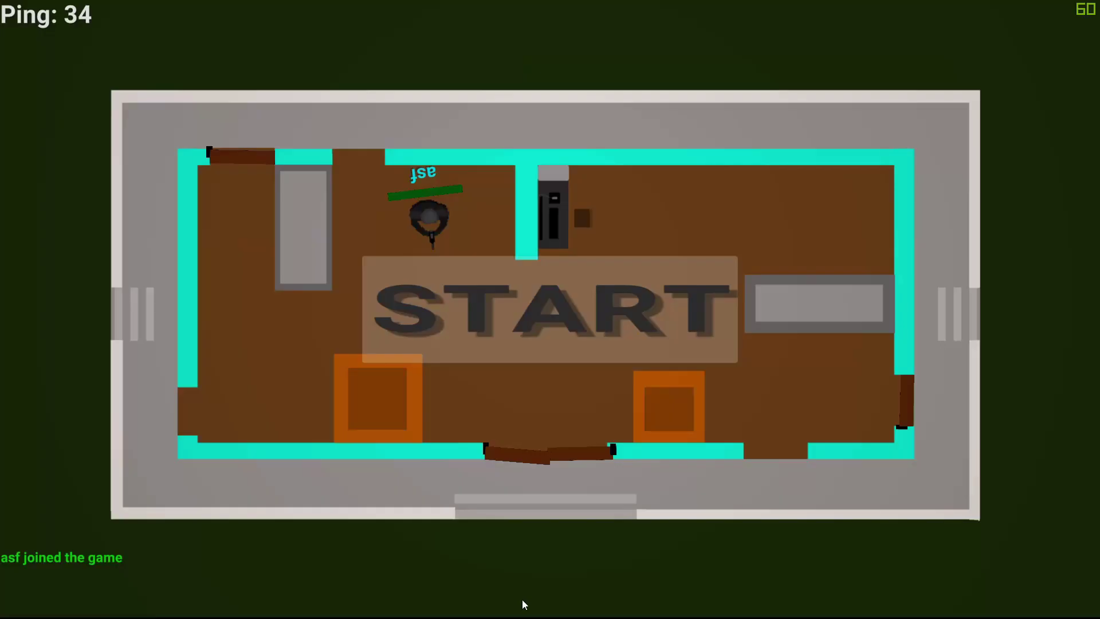
Spawn the player, play both clients, then show the editor's DISCONNECT panel with Escape
click(547, 313)
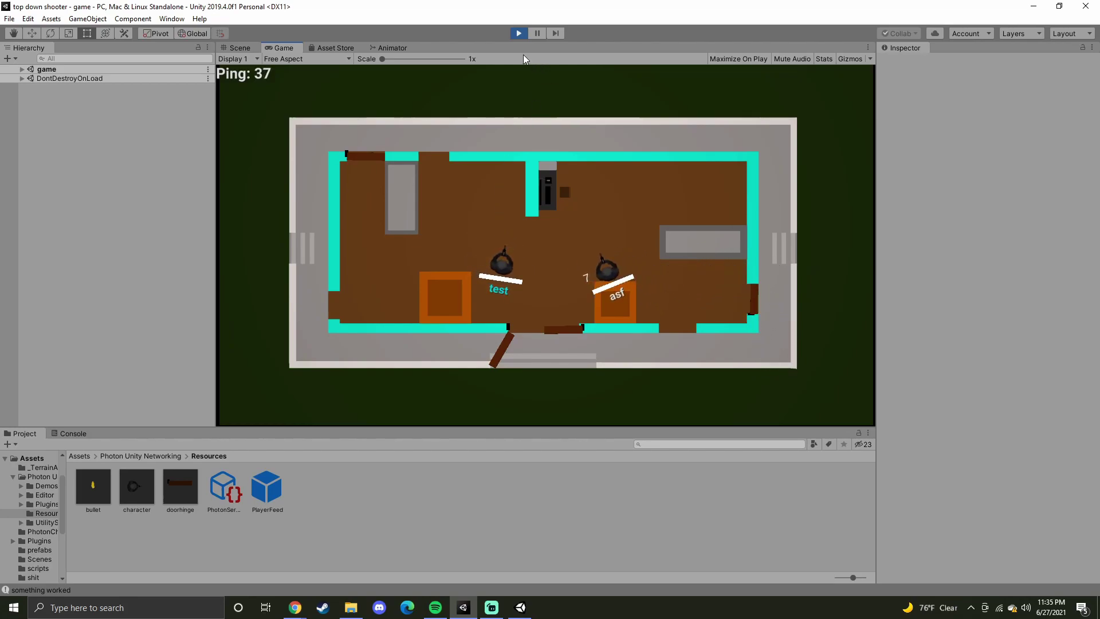
key(Escape)
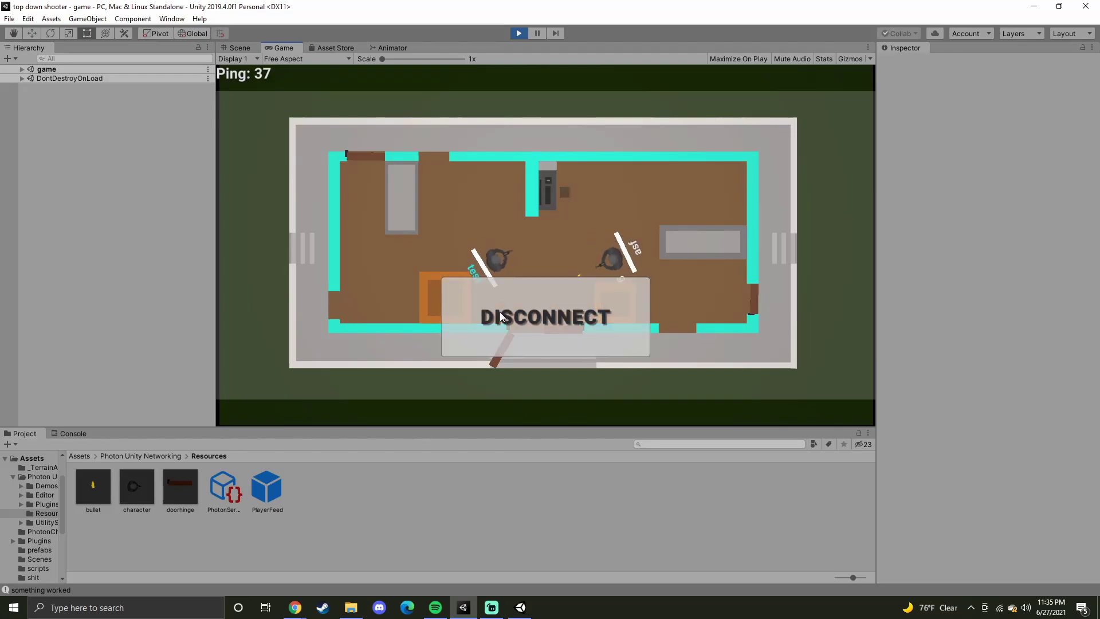
Disconnect the editor player and standalone player 'test', then quit the standalone game
click(499, 312)
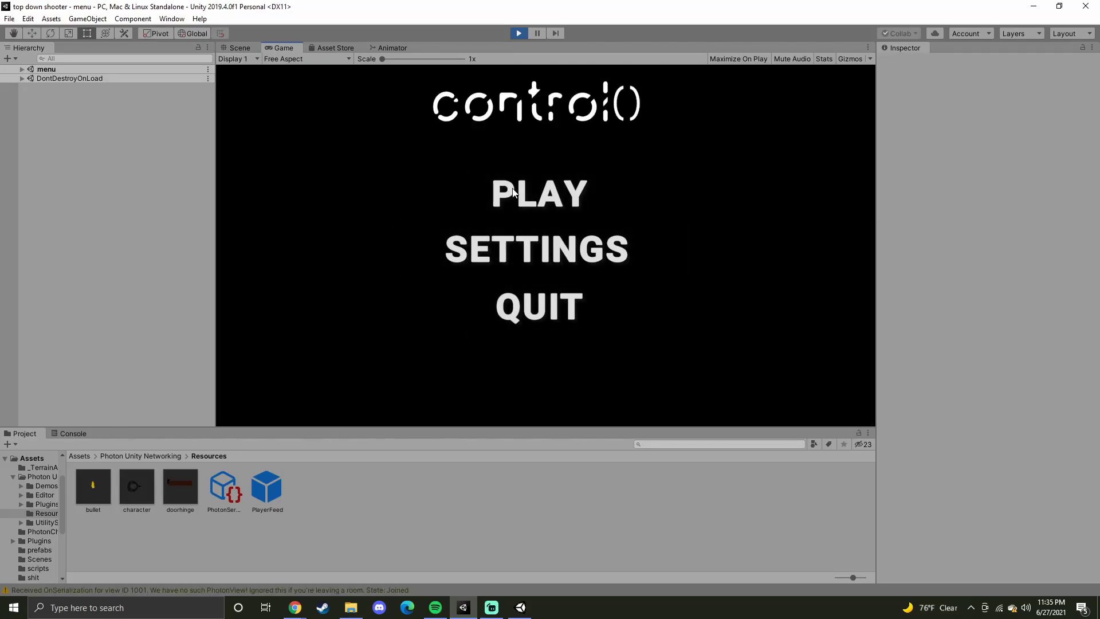
click(491, 607)
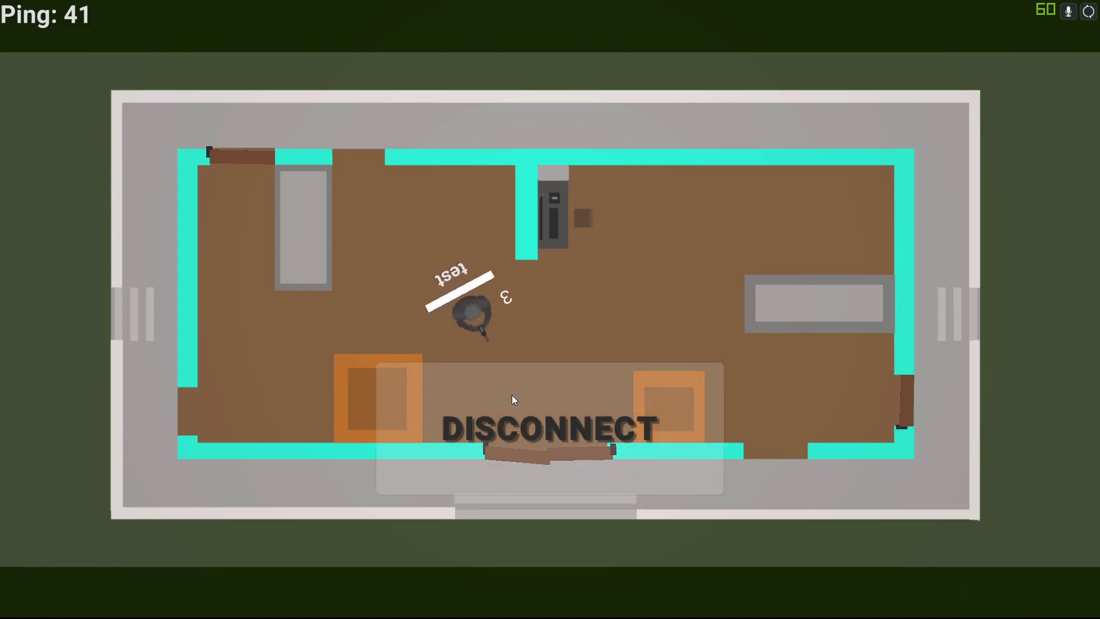
click(553, 387)
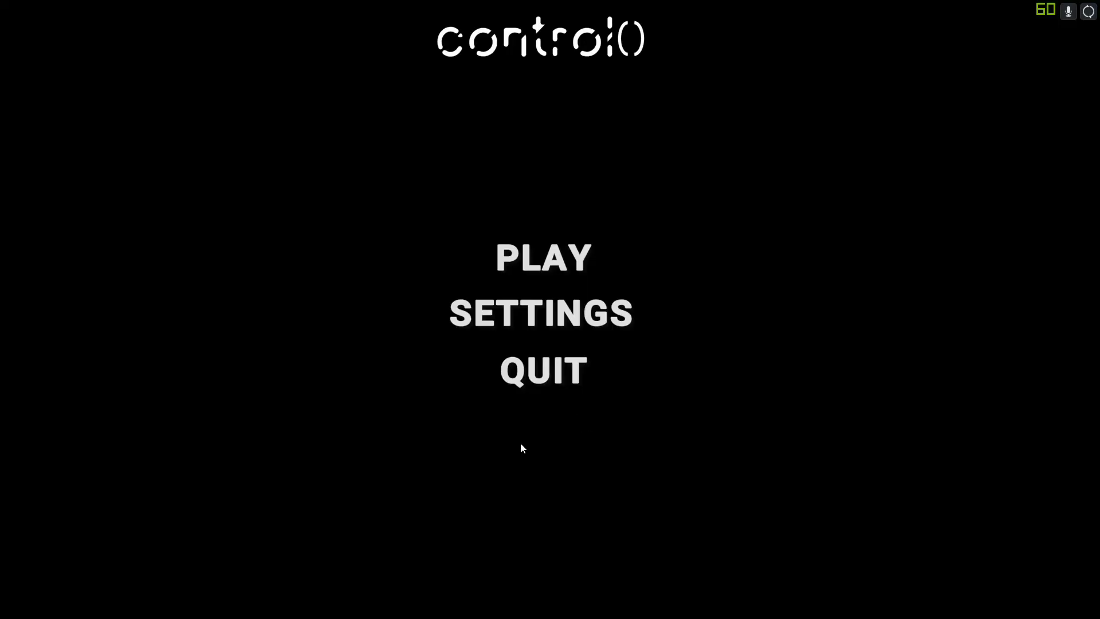
click(541, 381)
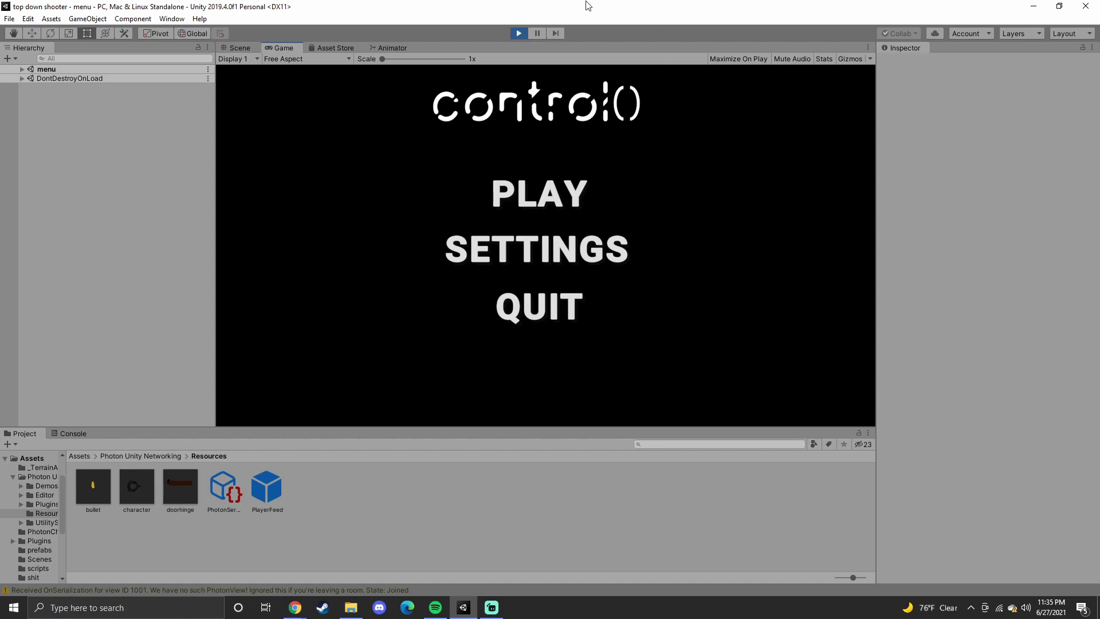
Stop Play mode and pan the Scene view to frame the whole room
click(518, 33)
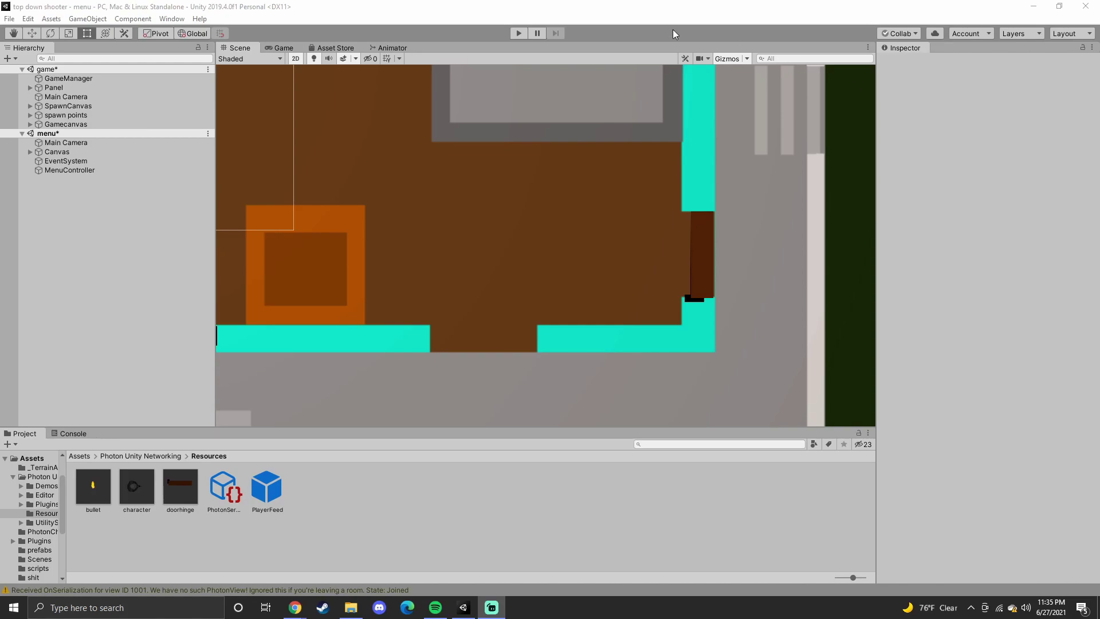
scroll(538, 200, down, 2)
scroll(515, 251, down, 3)
scroll(501, 259, down, 3)
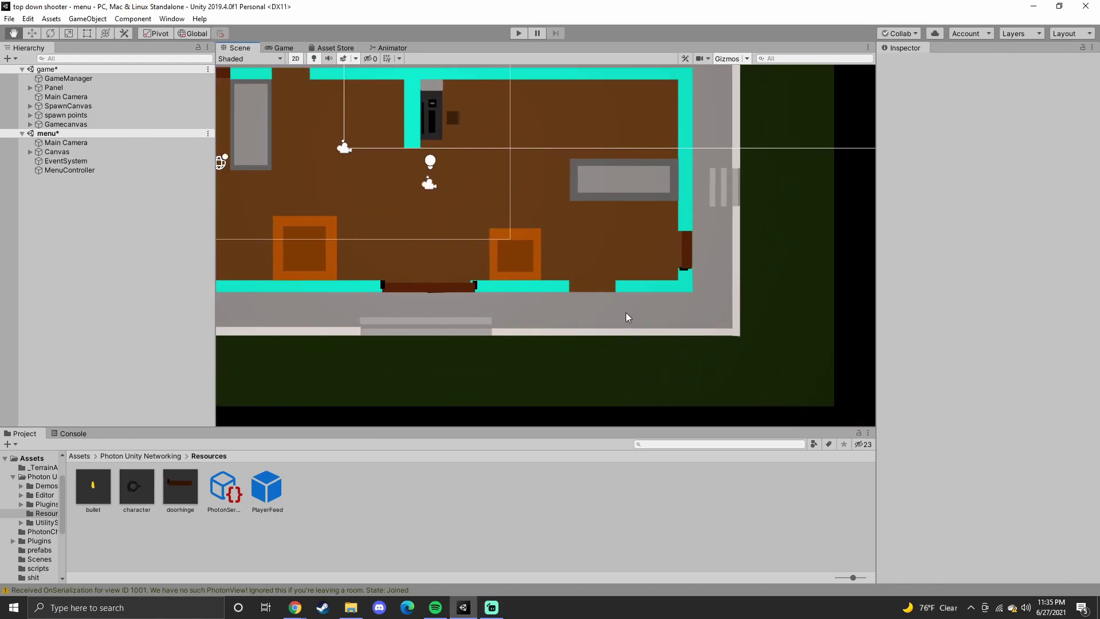
middle_drag(502, 258, 731, 346)
scroll(605, 279, down, 2)
middle_drag(605, 278, 460, 298)
scroll(460, 298, down, 1)
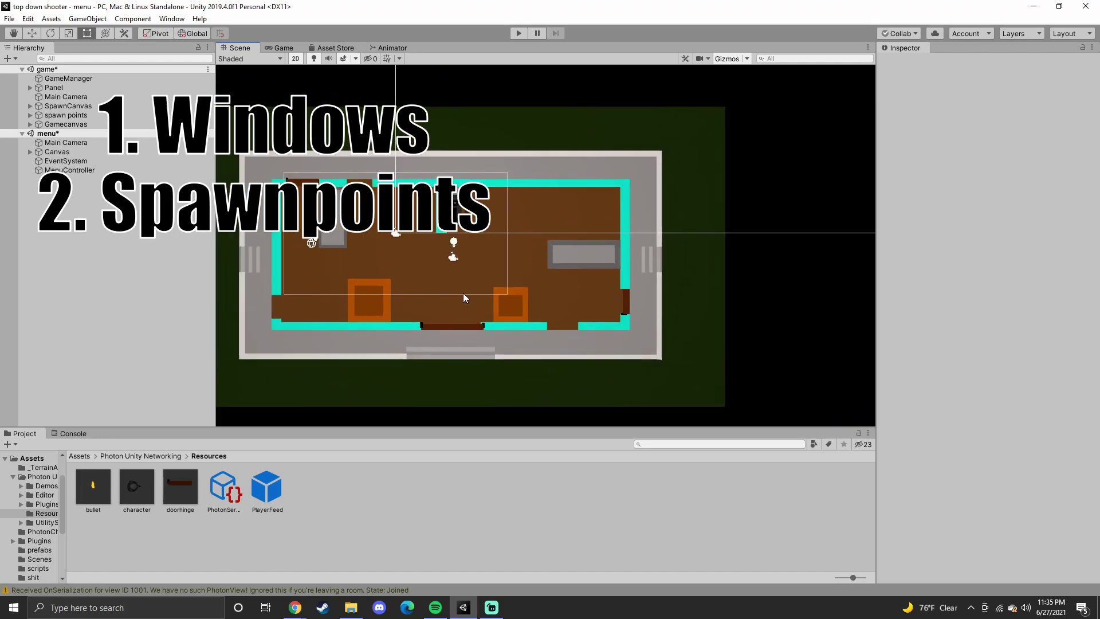